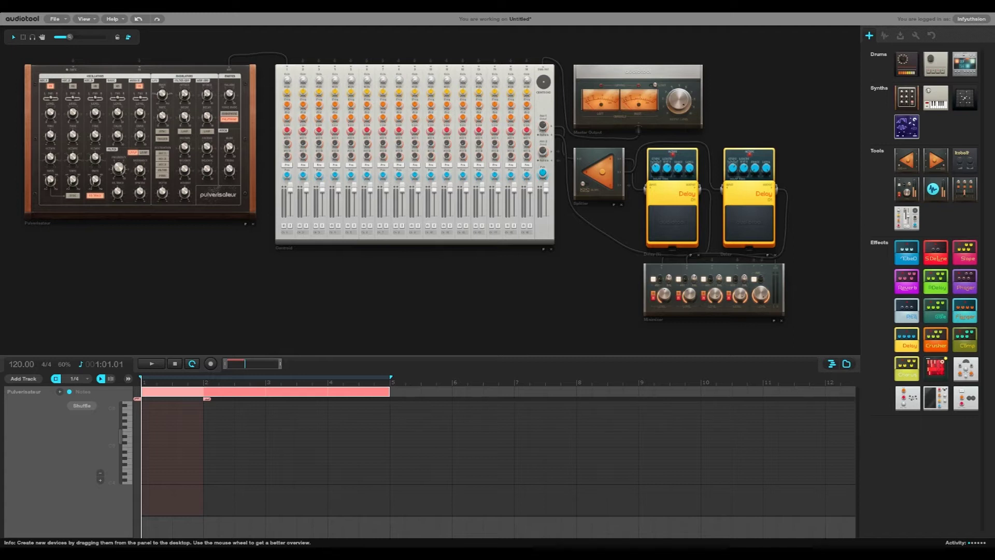
# Enter two consecutive half-bar notes on the same pitch, filling bar 1 of the Pulverisateur's note region.
pyautogui.moveTo(415, 296); pyautogui.dragTo(514, 327)
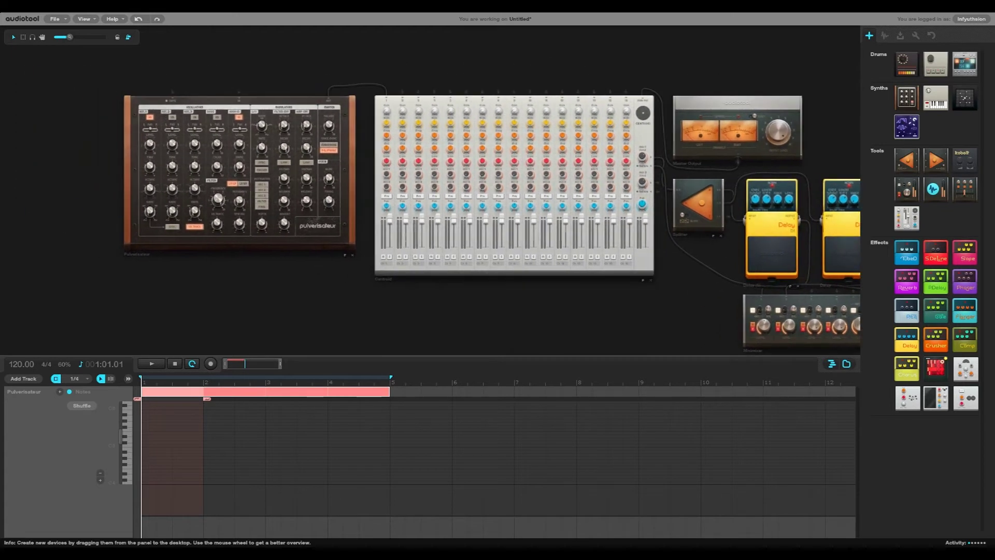
pyautogui.scroll(3, 301, 63)
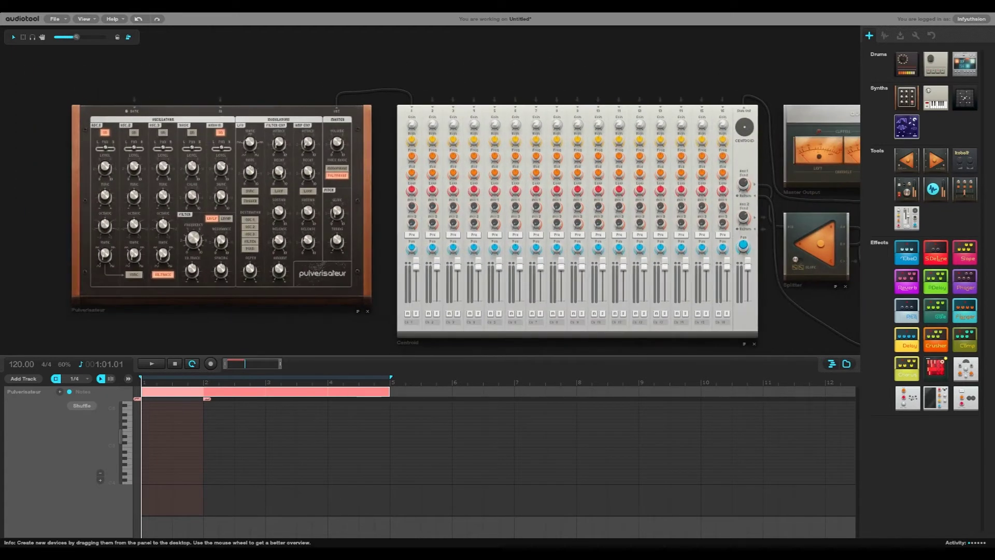
pyautogui.moveTo(466, 77); pyautogui.dragTo(265, 31)
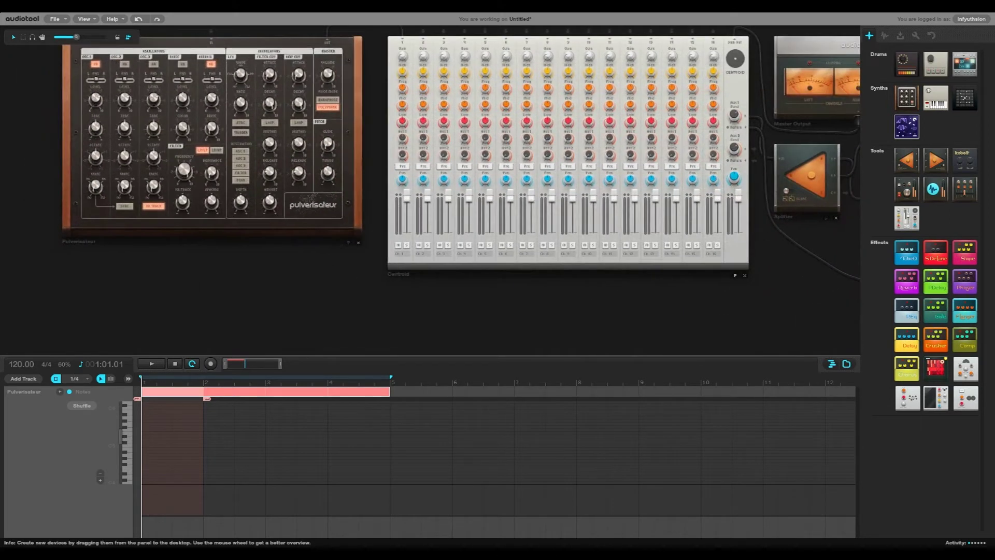
pyautogui.moveTo(290, 290); pyautogui.dragTo(406, 331)
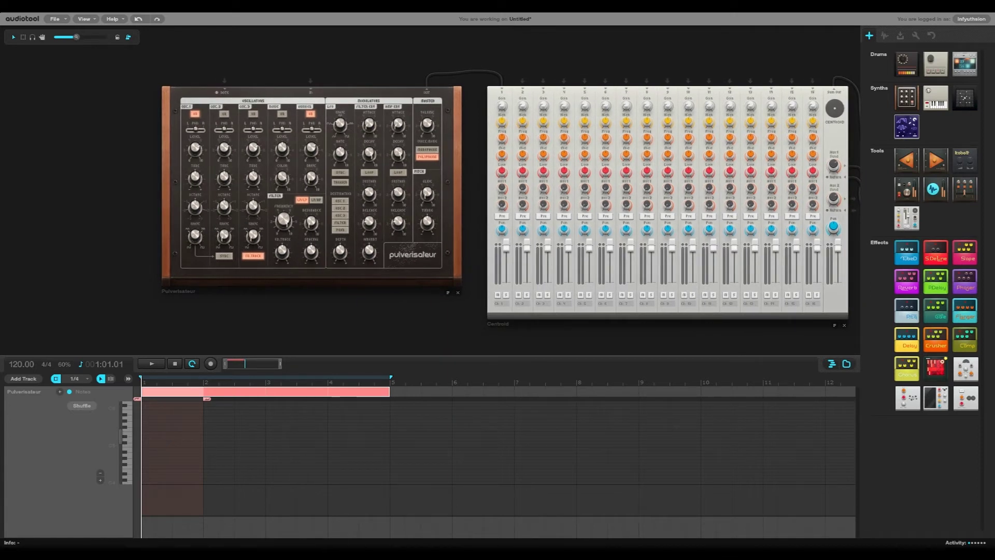
pyautogui.doubleClick(149, 439)
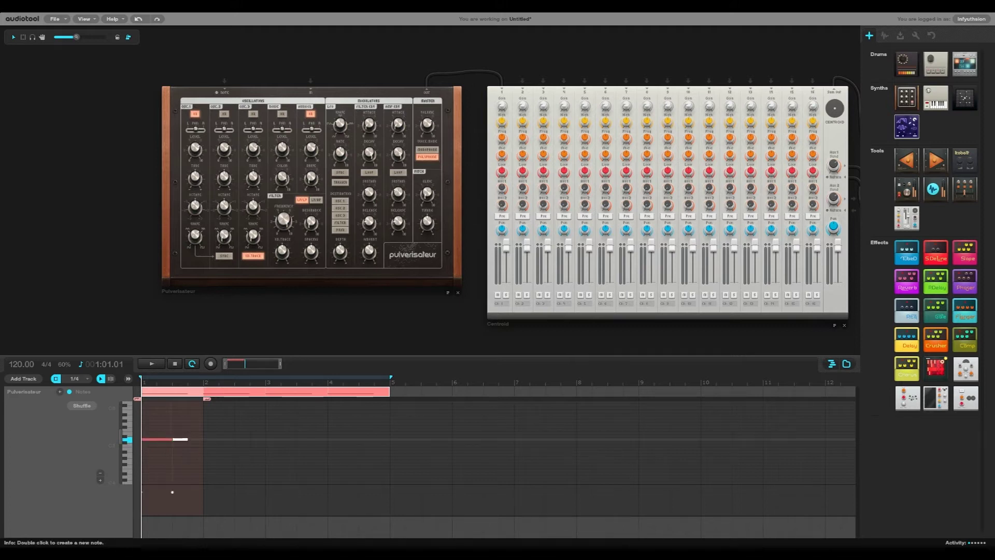
pyautogui.moveTo(187, 439); pyautogui.dragTo(203, 439)
# Play the loop and adjust the Pulverisateur's master volume.
pyautogui.click(151, 364)
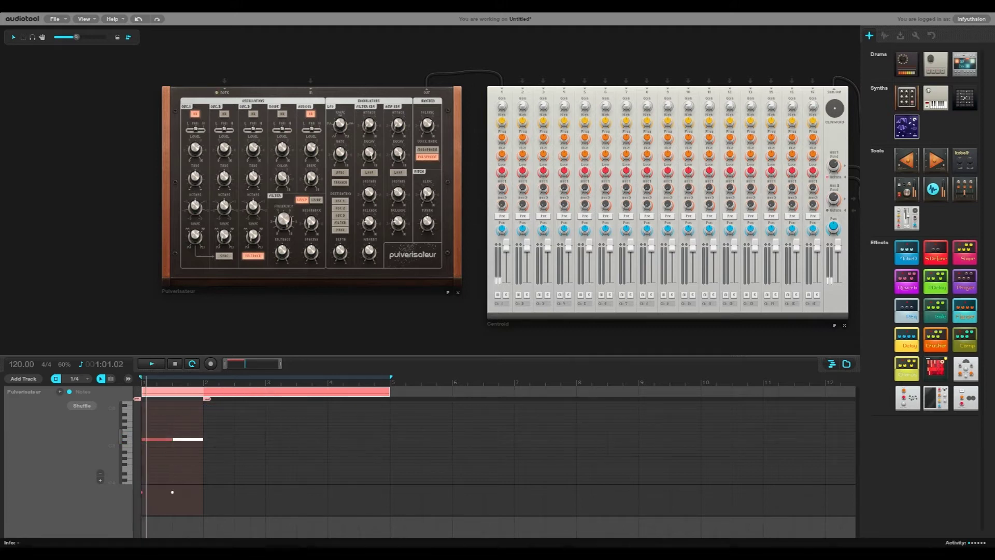
pyautogui.moveTo(428, 127)
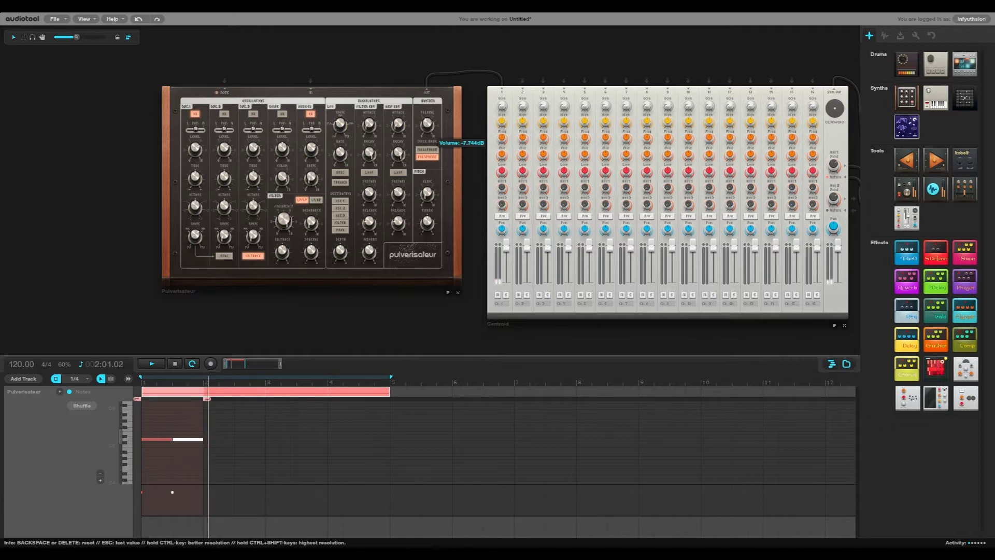
pyautogui.moveTo(427, 126); pyautogui.dragTo(428, 132)
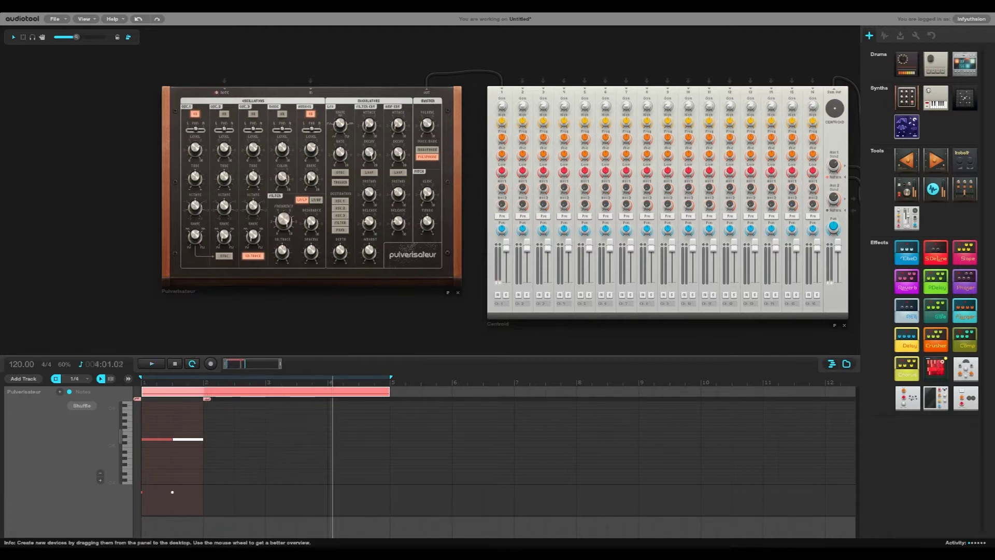
# Turn on oscillator 2 of the Pulverisateur and enable its sync to oscillator 1.
pyautogui.scroll(2, 194, 114)
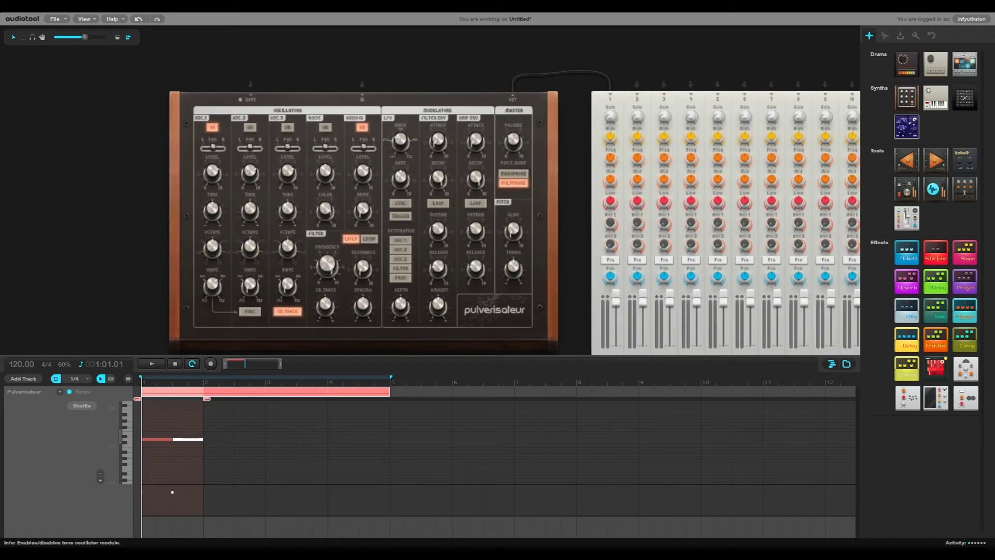
pyautogui.click(249, 127)
pyautogui.moveTo(251, 332); pyautogui.dragTo(240, 312)
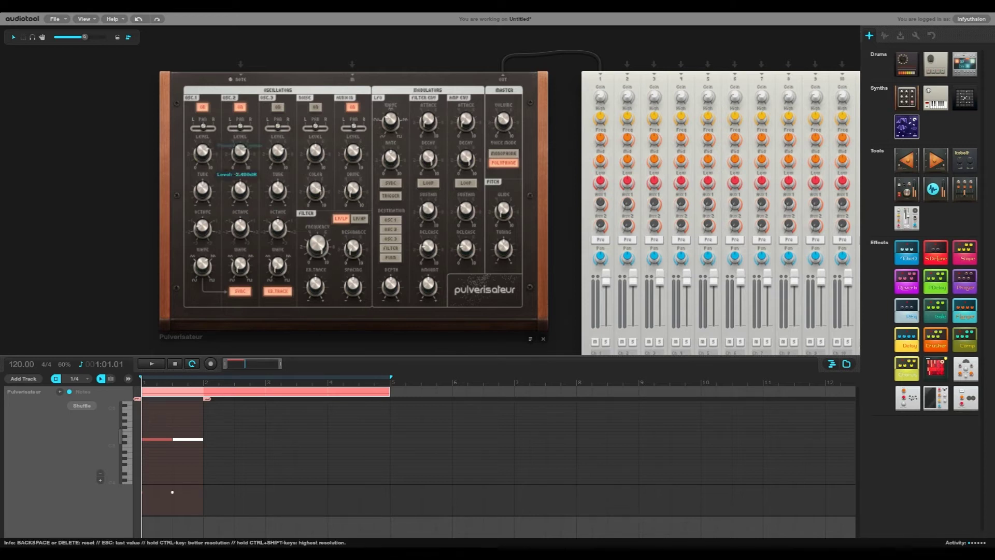
pyautogui.moveTo(208, 344); pyautogui.dragTo(235, 340)
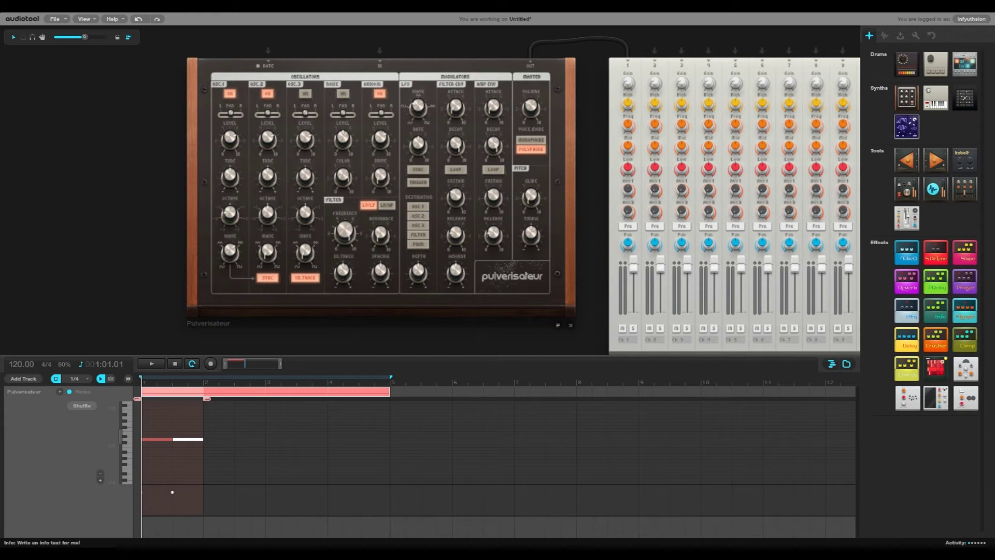
# Play the loop while sweeping oscillator 2's tune, reset the tune to its default and stop playback.
pyautogui.press('space')
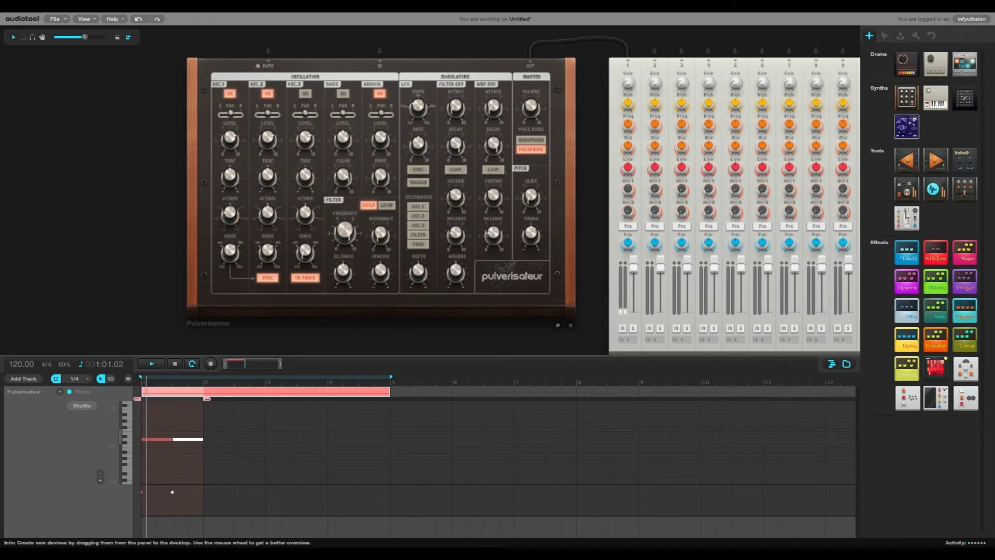
pyautogui.moveTo(305, 177); pyautogui.dragTo(305, 211)
pyautogui.press('BackSpace')
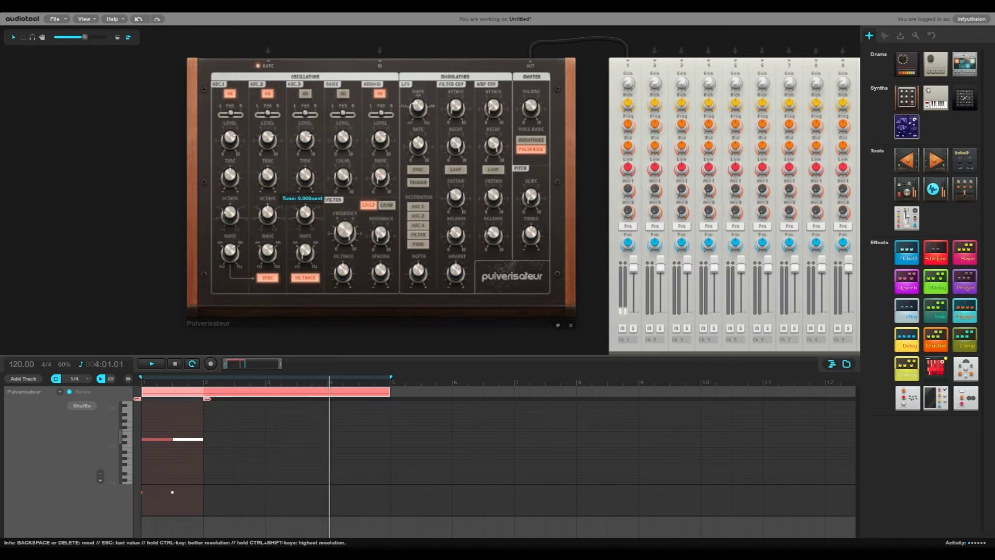
pyautogui.press('space')
# Close the note editor and automate oscillator 2's Tune with a region running from bar 1 to the start of bar 5.
pyautogui.scroll(-2, 128, 218)
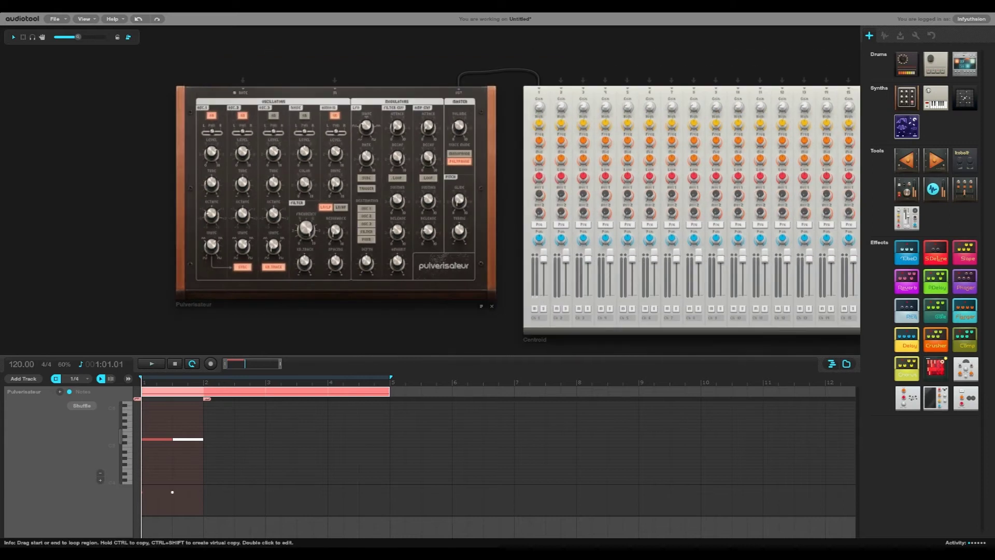
pyautogui.doubleClick(299, 392)
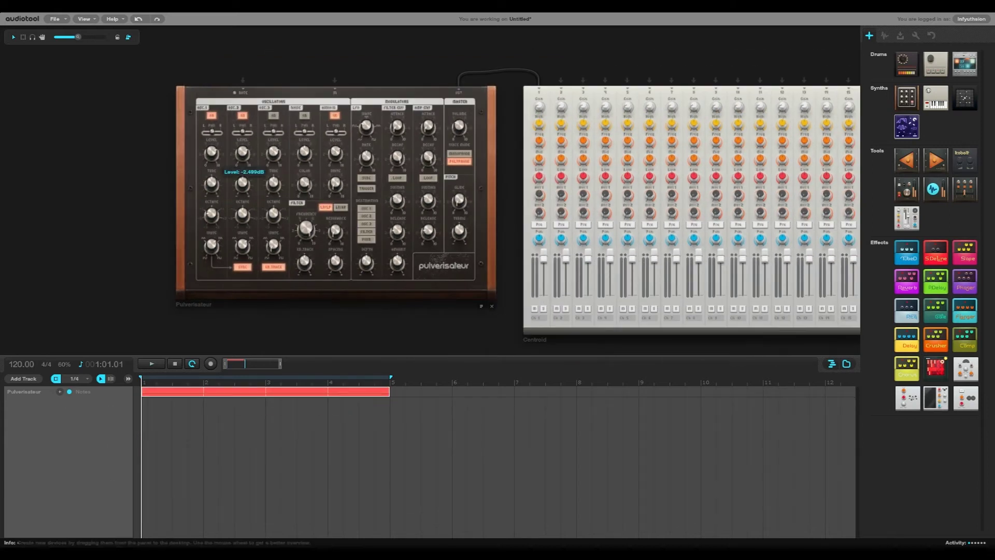
pyautogui.rightClick(242, 185)
pyautogui.click(270, 201)
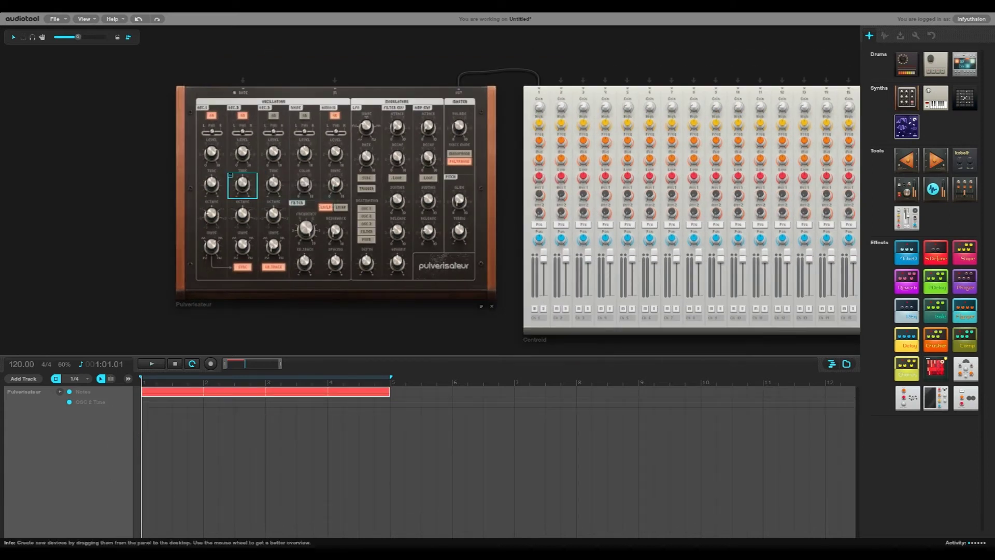
pyautogui.doubleClick(201, 403)
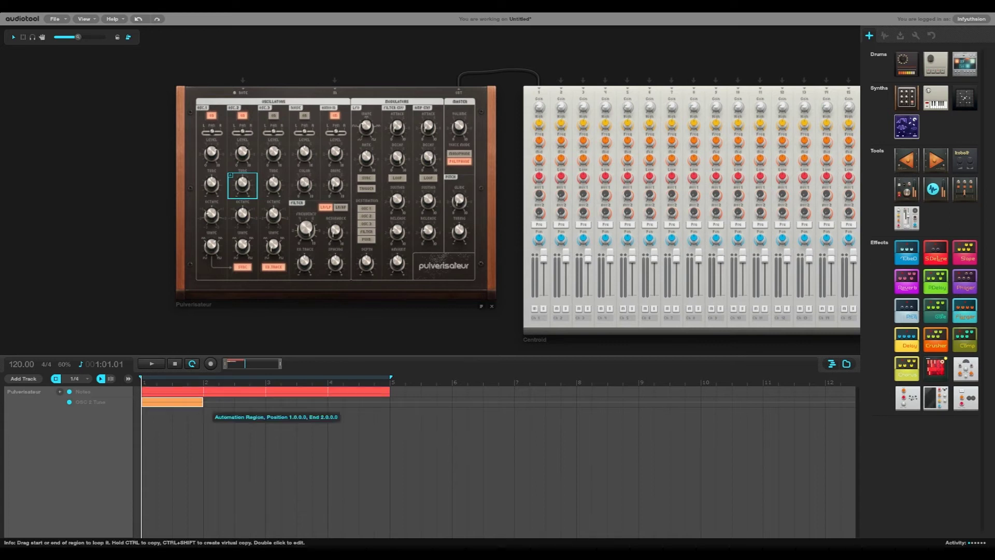
pyautogui.moveTo(203, 403); pyautogui.dragTo(390, 403)
# Draw a one-bar looping Tune curve that peaks near the maximum mid-bar and drops to just below centre at bar 2.
pyautogui.doubleClick(205, 403)
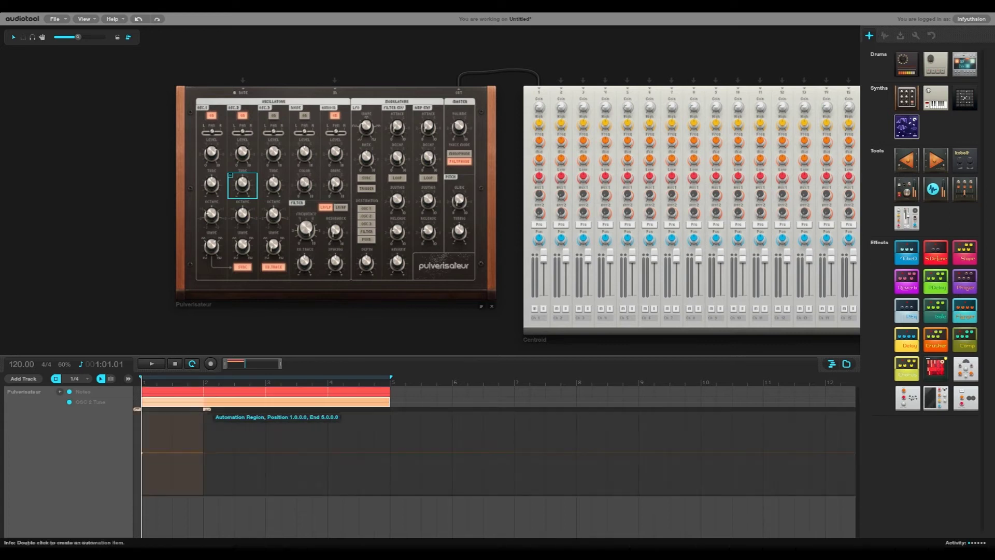
pyautogui.moveTo(207, 409); pyautogui.dragTo(394, 409)
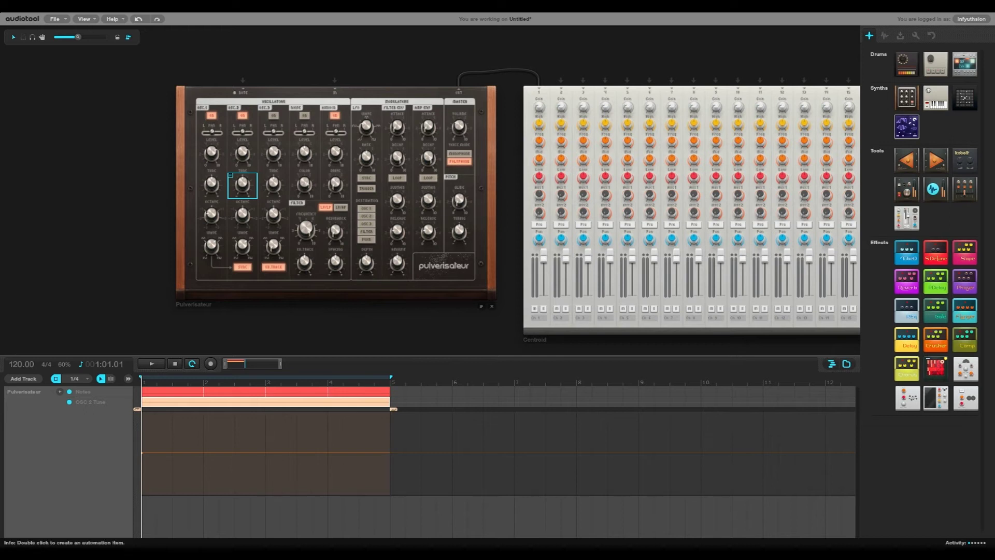
pyautogui.doubleClick(172, 413)
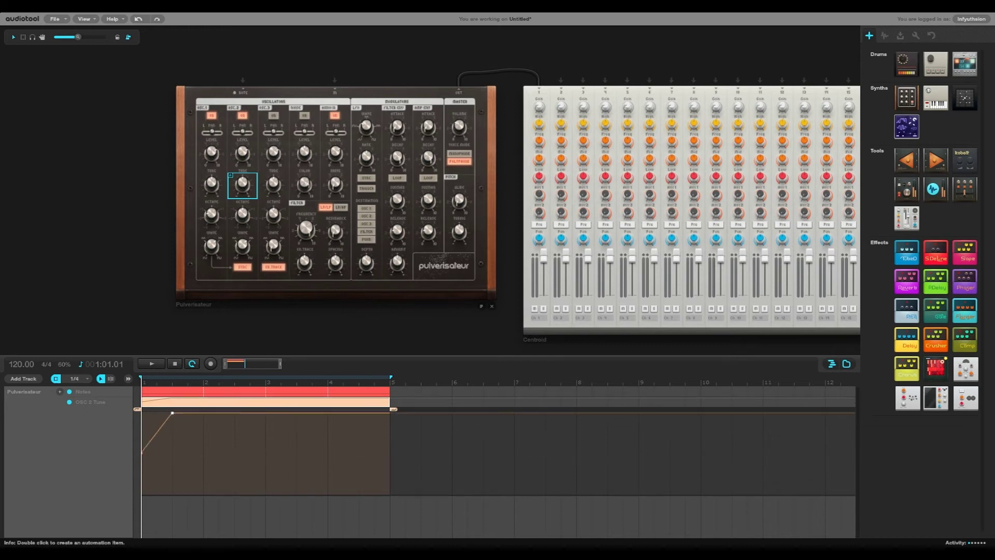
pyautogui.doubleClick(203, 459)
pyautogui.moveTo(393, 409); pyautogui.dragTo(207, 409)
# Play the tune sweep with oscillator 2's sync on, off and on again to compare the sound.
pyautogui.press('space')
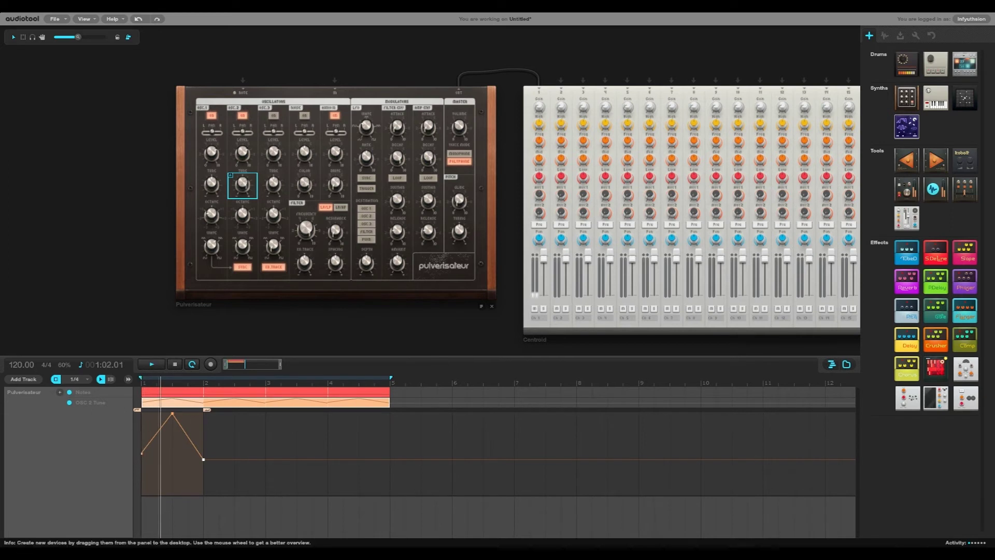
pyautogui.scroll(2, 208, 135)
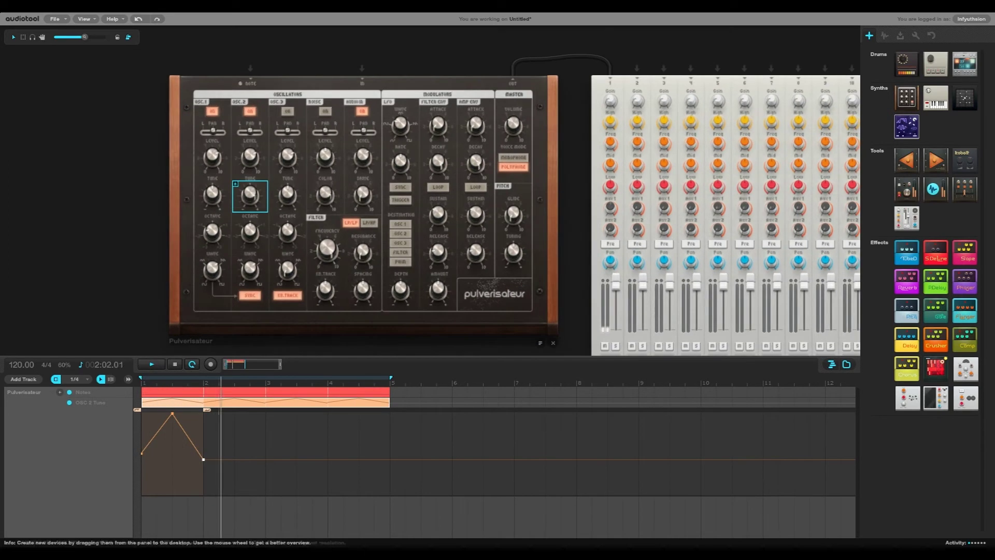
pyautogui.press('space')
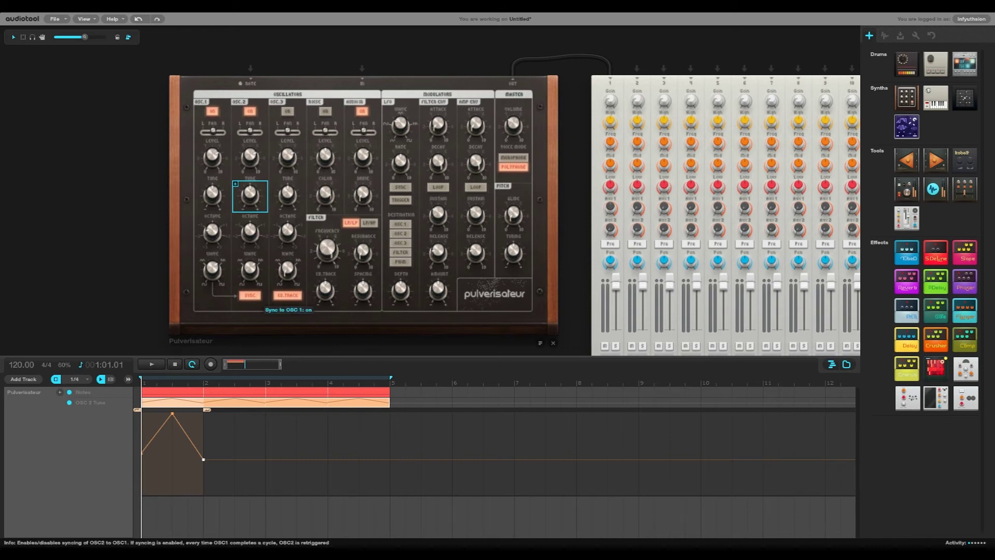
pyautogui.click(250, 295)
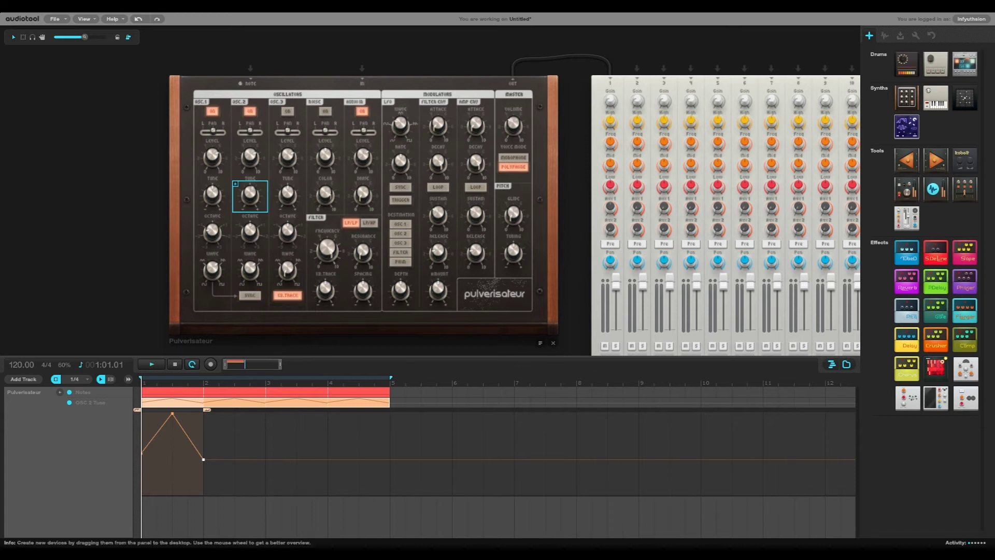
pyautogui.press('space')
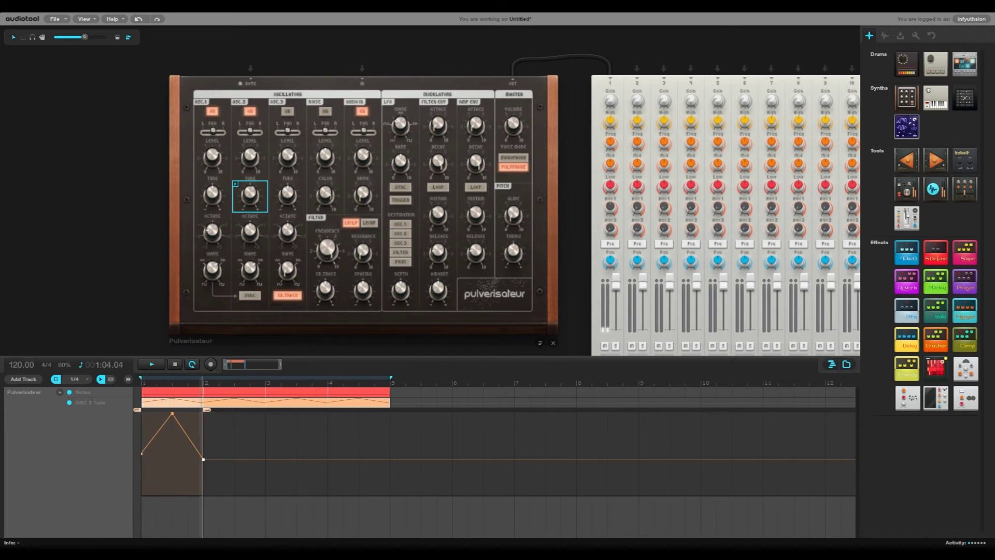
pyautogui.click(249, 295)
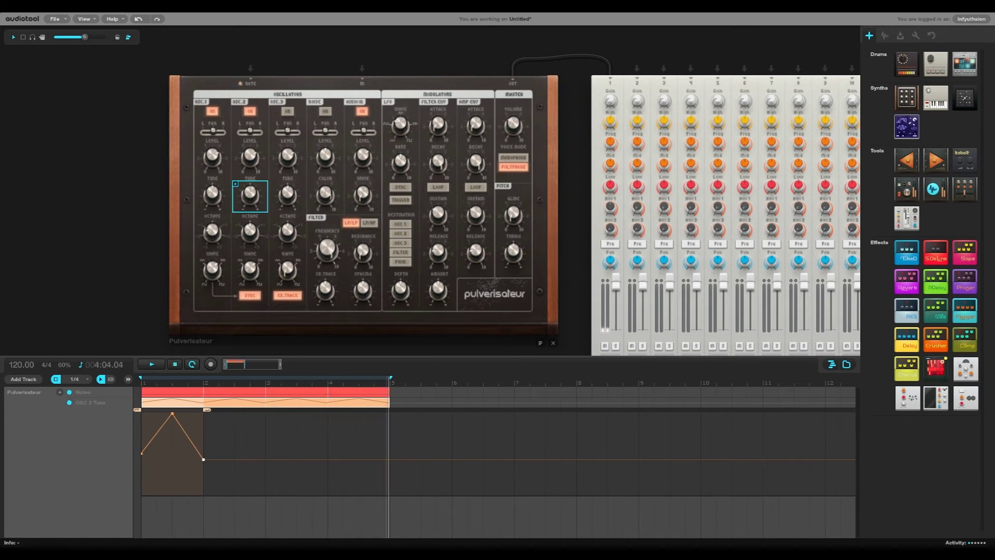
# Delete the automation track for oscillator 2's Tune.
pyautogui.scroll(-2, 99, 223)
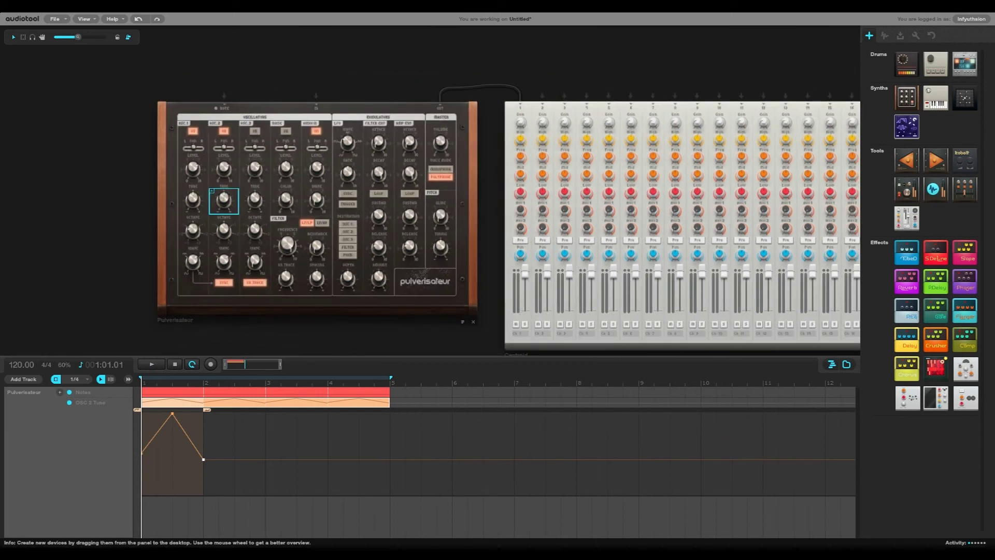
pyautogui.scroll(2, 109, 207)
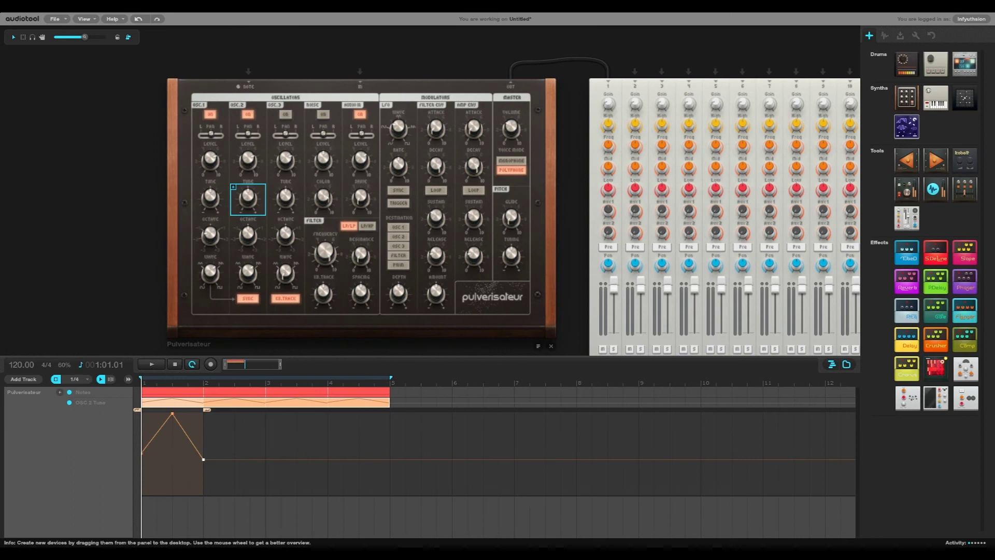
pyautogui.moveTo(130, 270); pyautogui.dragTo(79, 260)
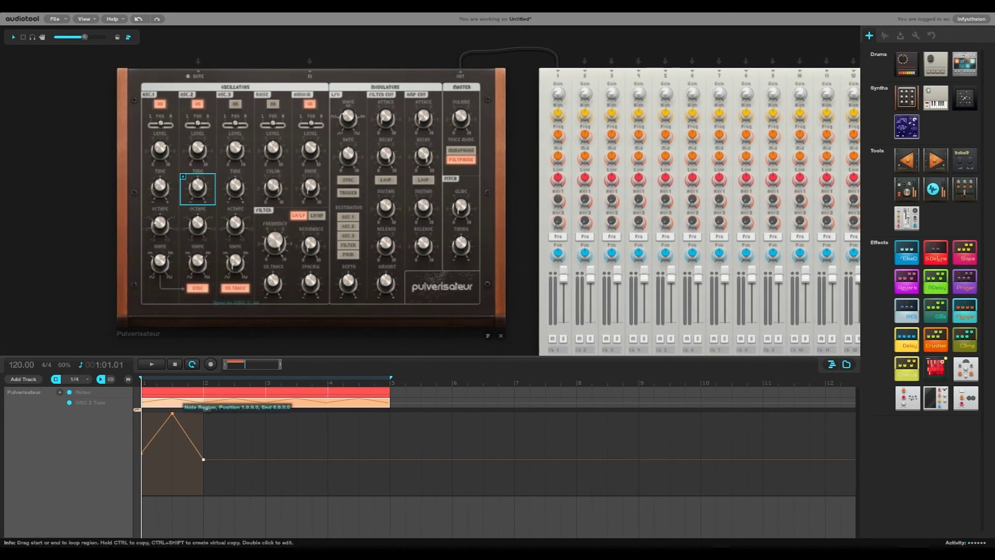
pyautogui.click(128, 403)
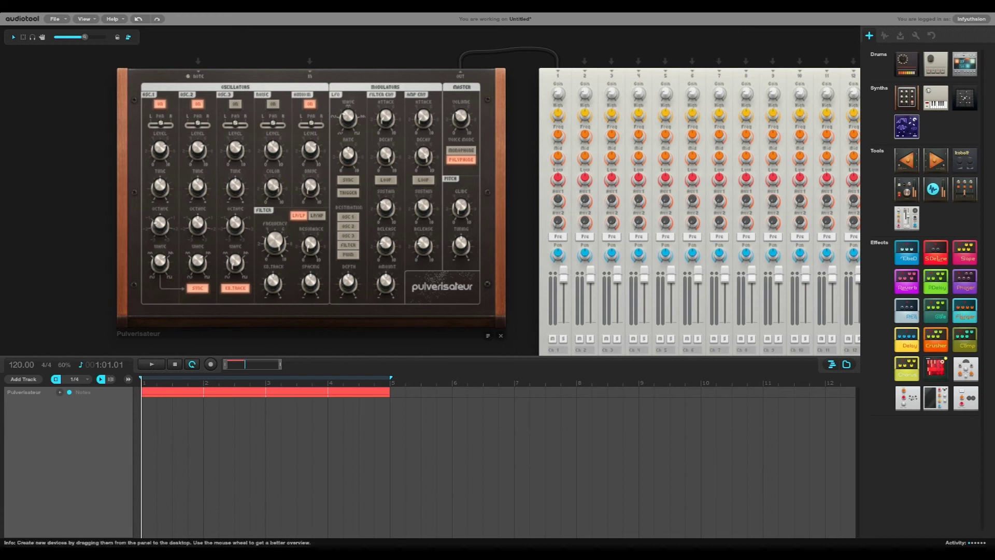
# Route the LFO to oscillator 2 and adjust the LFO's rate and depth while the loop plays.
pyautogui.click(348, 226)
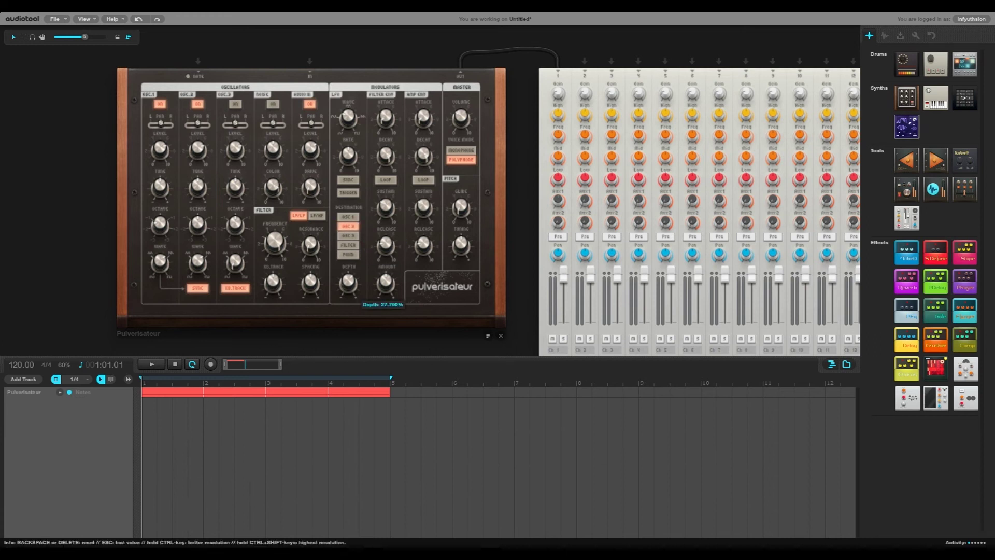
pyautogui.moveTo(348, 155)
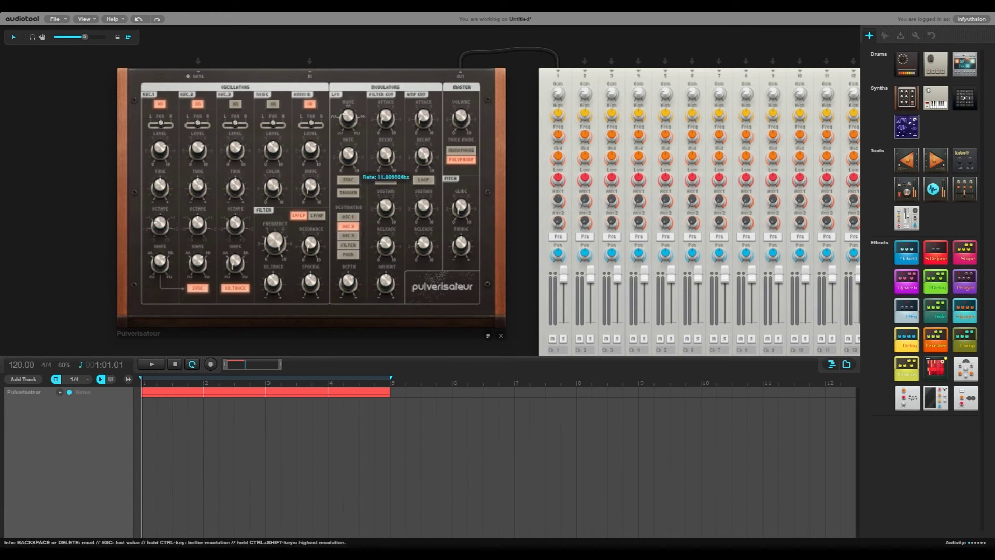
pyautogui.press('space')
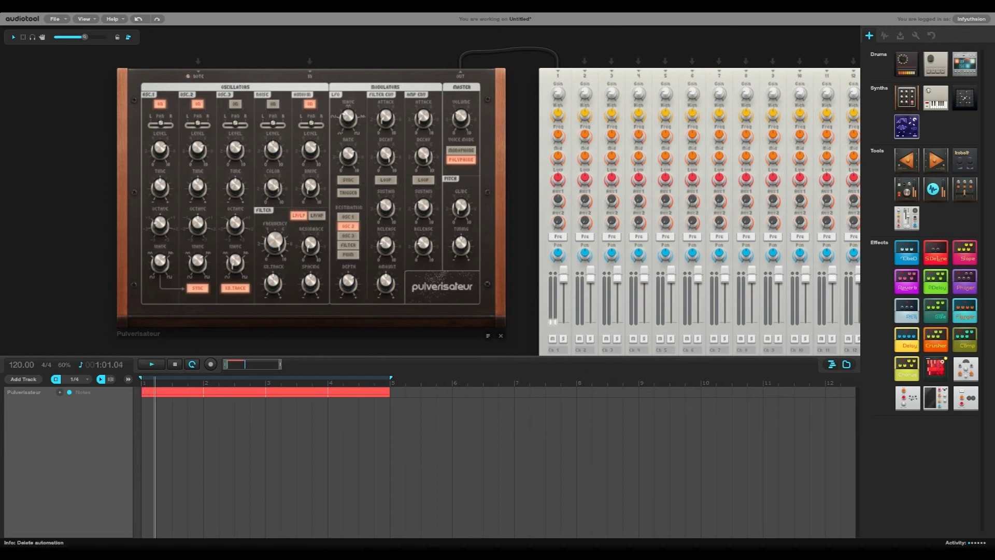
pyautogui.moveTo(349, 119)
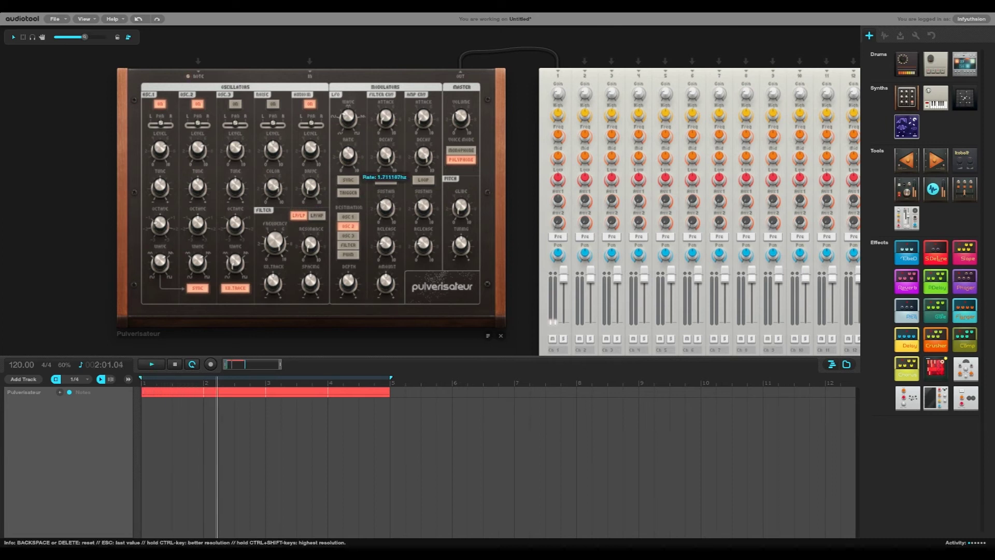
pyautogui.moveTo(348, 284)
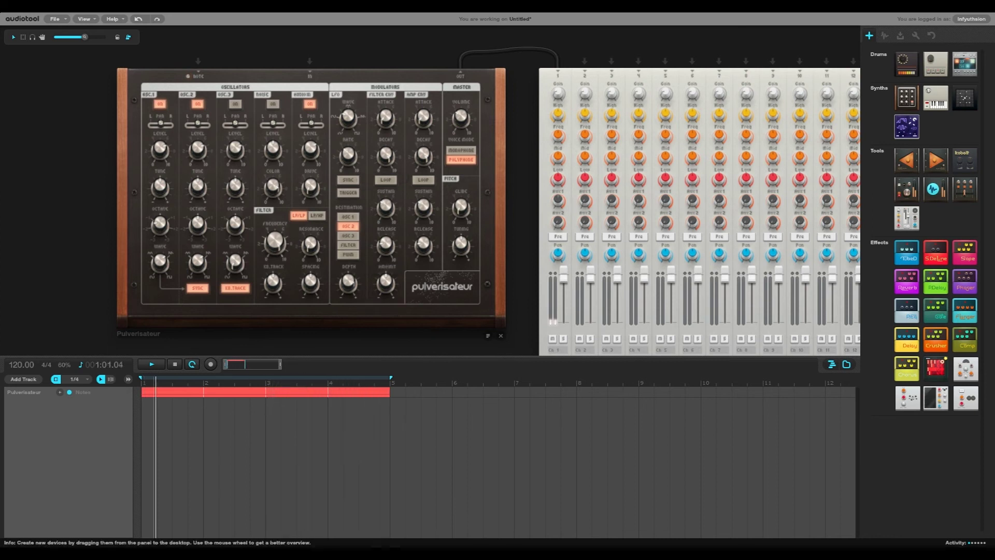
pyautogui.moveTo(349, 284); pyautogui.dragTo(348, 321)
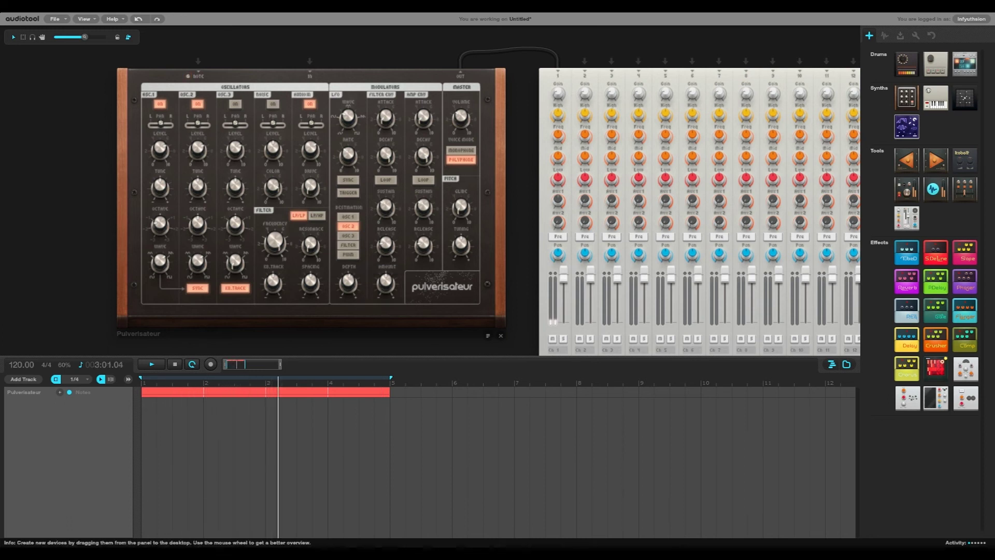
pyautogui.press('space')
# Play the loop while trying oscillator 1 octaves between -1 and -3 and changing oscillator 2's octave.
pyautogui.moveTo(198, 226)
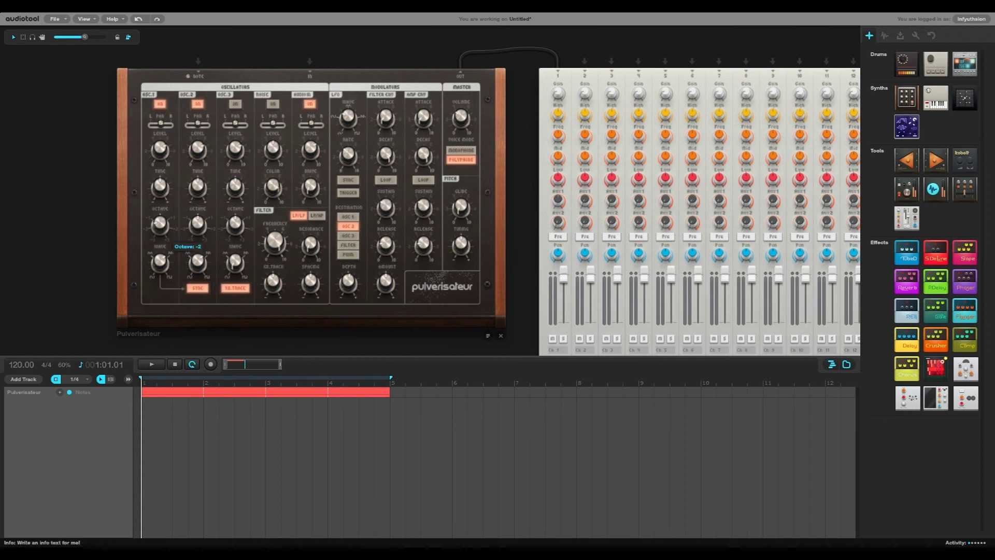
pyautogui.moveTo(197, 150)
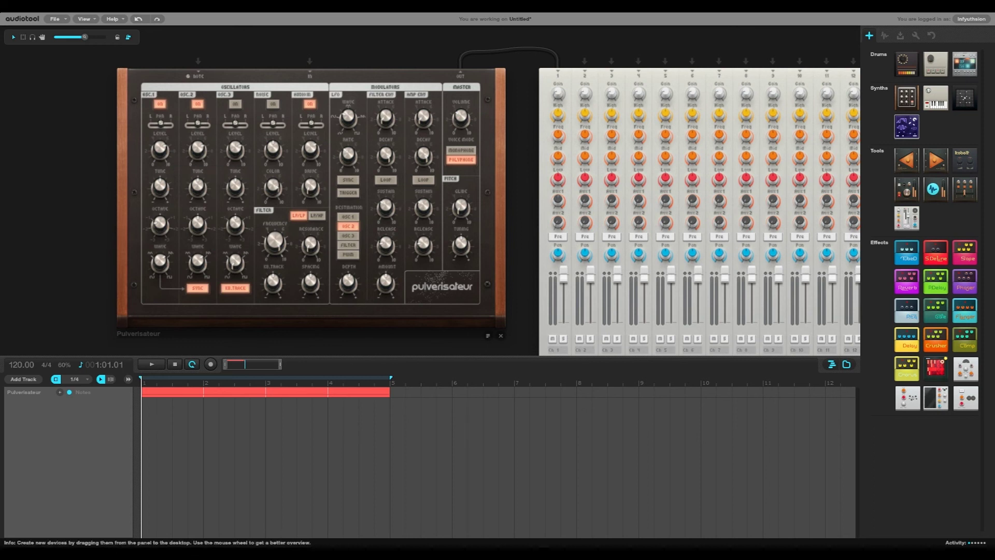
pyautogui.click(151, 365)
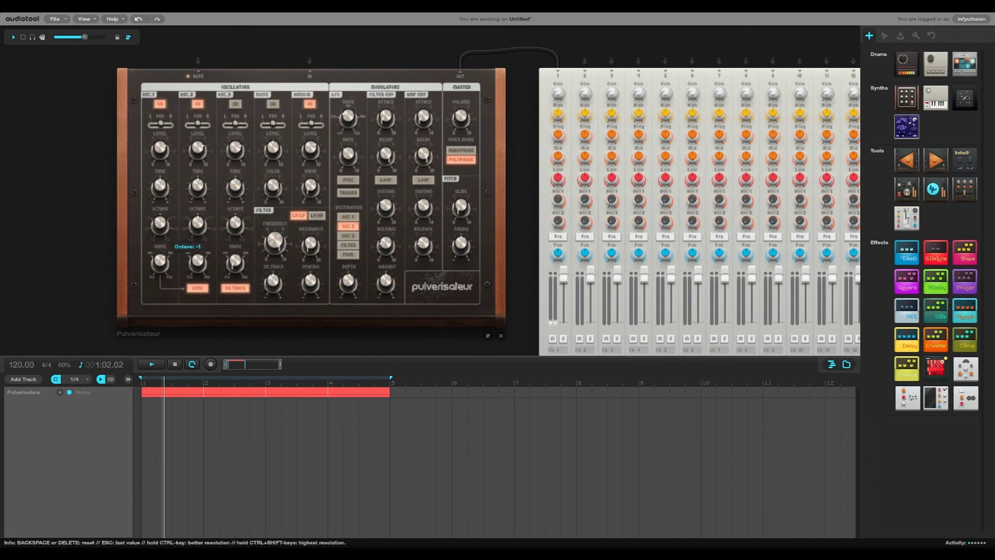
pyautogui.moveTo(160, 225); pyautogui.dragTo(160, 246)
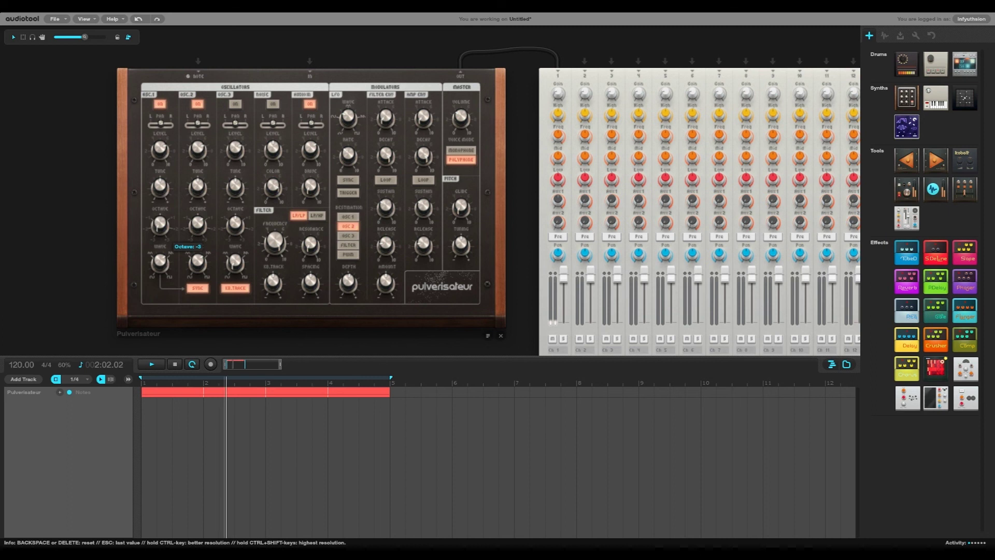
pyautogui.moveTo(197, 225)
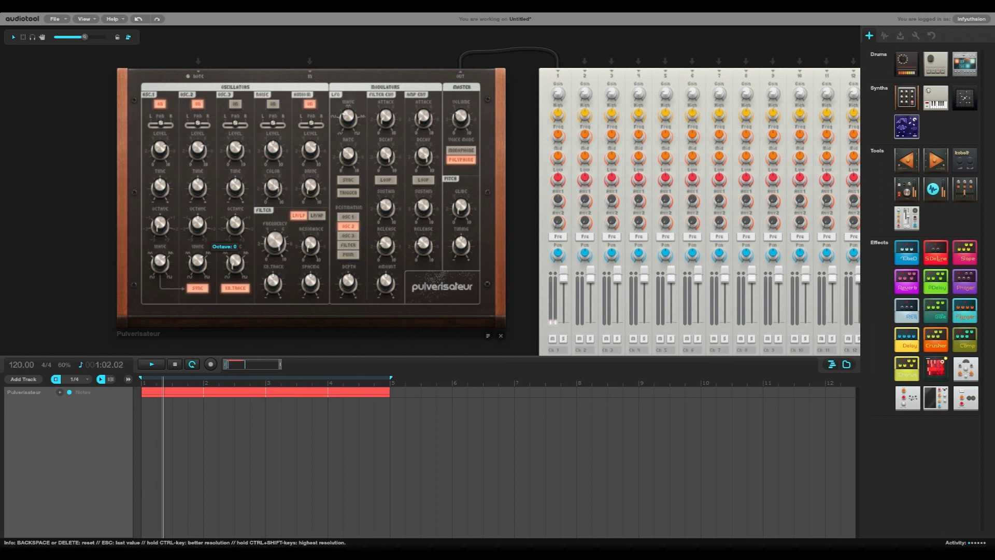
pyautogui.moveTo(197, 263)
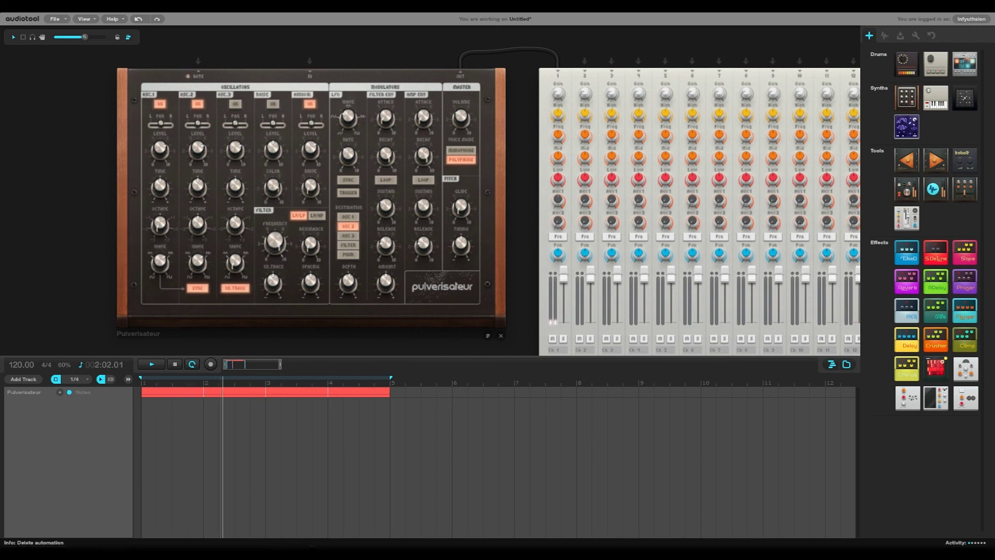
pyautogui.press('space')
pyautogui.scroll(-4, 57, 230)
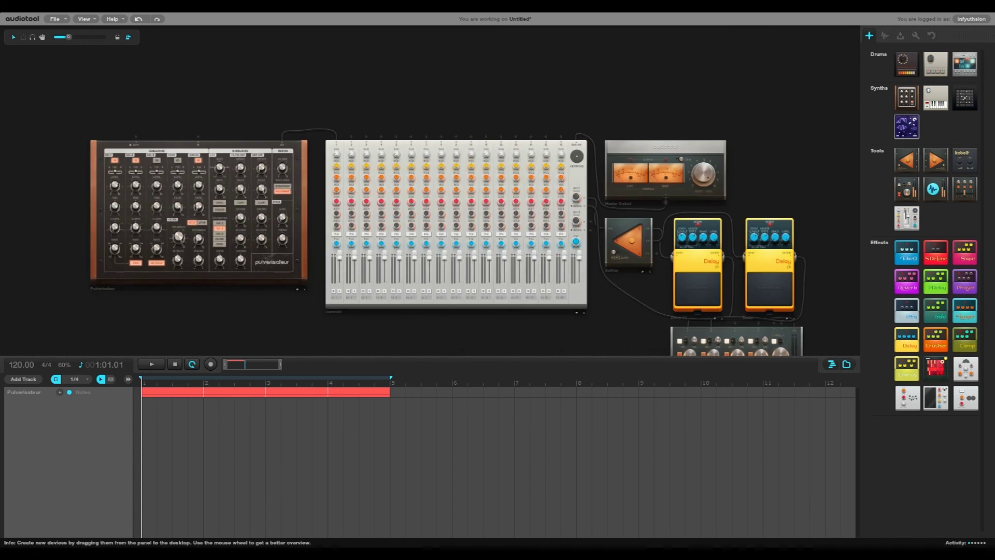
pyautogui.moveTo(466, 335); pyautogui.dragTo(437, 315)
pyautogui.scroll(-1, 431, 79)
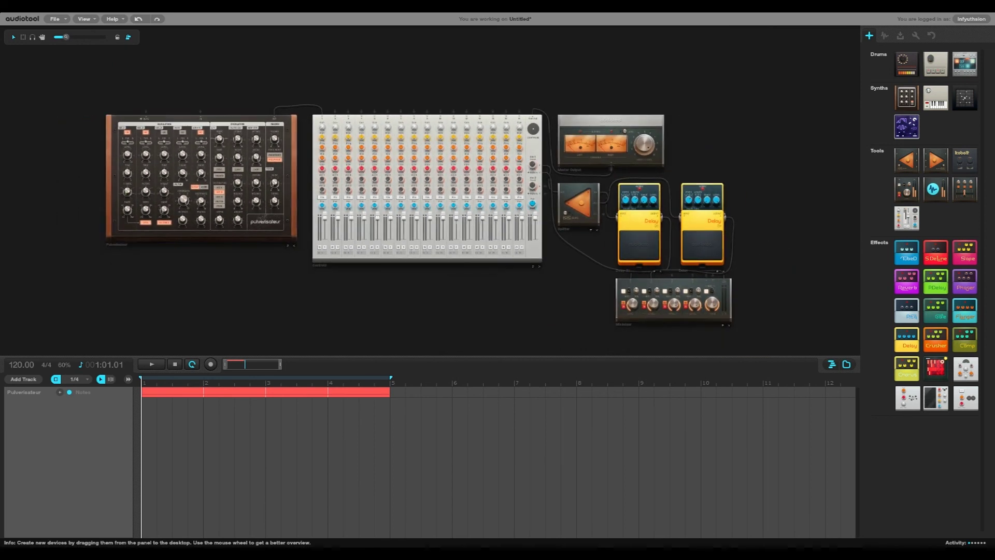